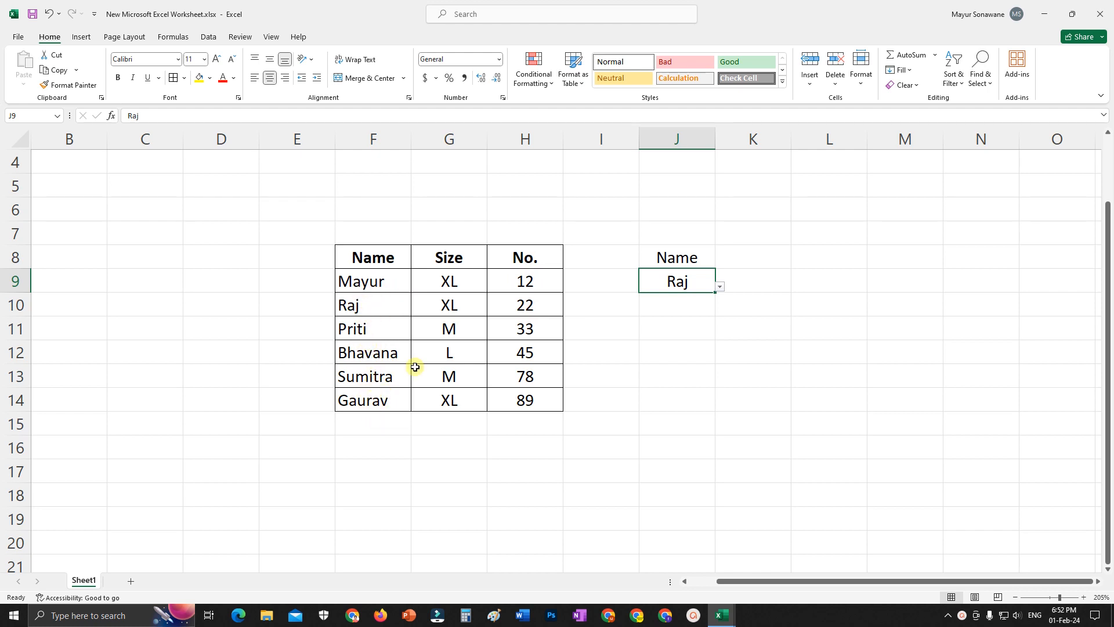
# Step: Duplicate the table records in F9:H14 directly below the table, starting at F15
pyautogui.moveTo(351, 286); pyautogui.dragTo(499, 394)
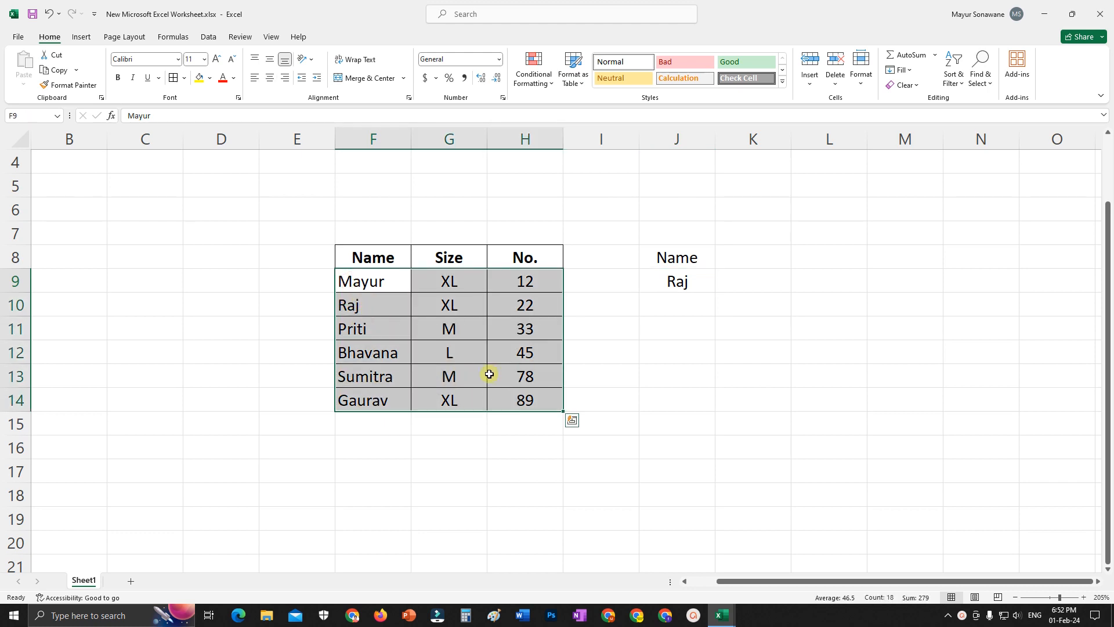
pyautogui.rightClick(378, 277)
pyautogui.click(407, 280)
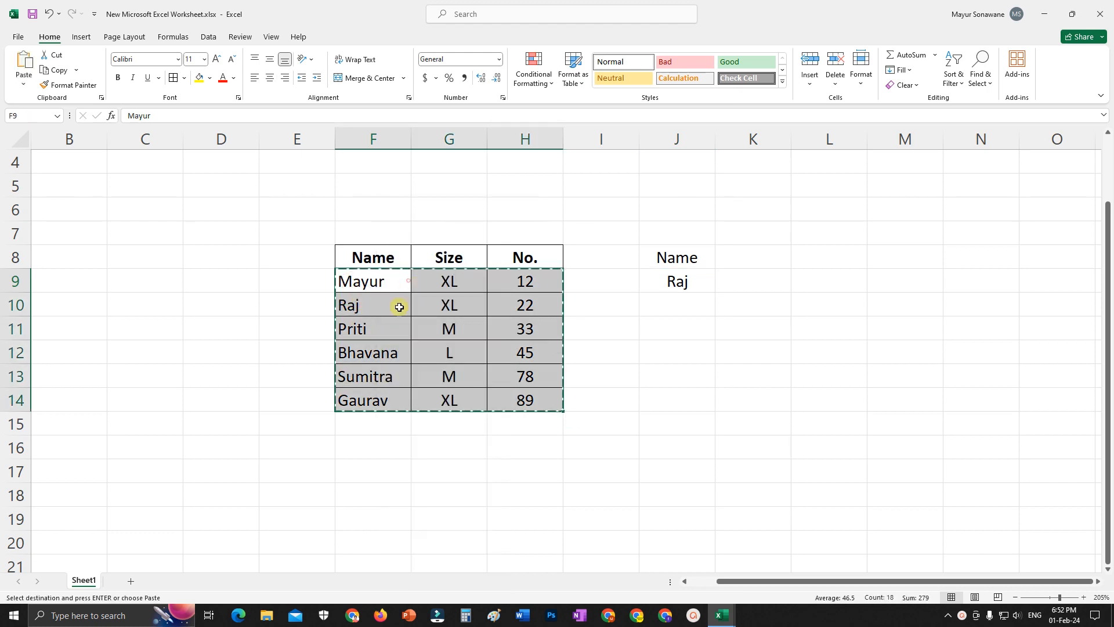
pyautogui.click(354, 421)
pyautogui.rightClick(353, 421)
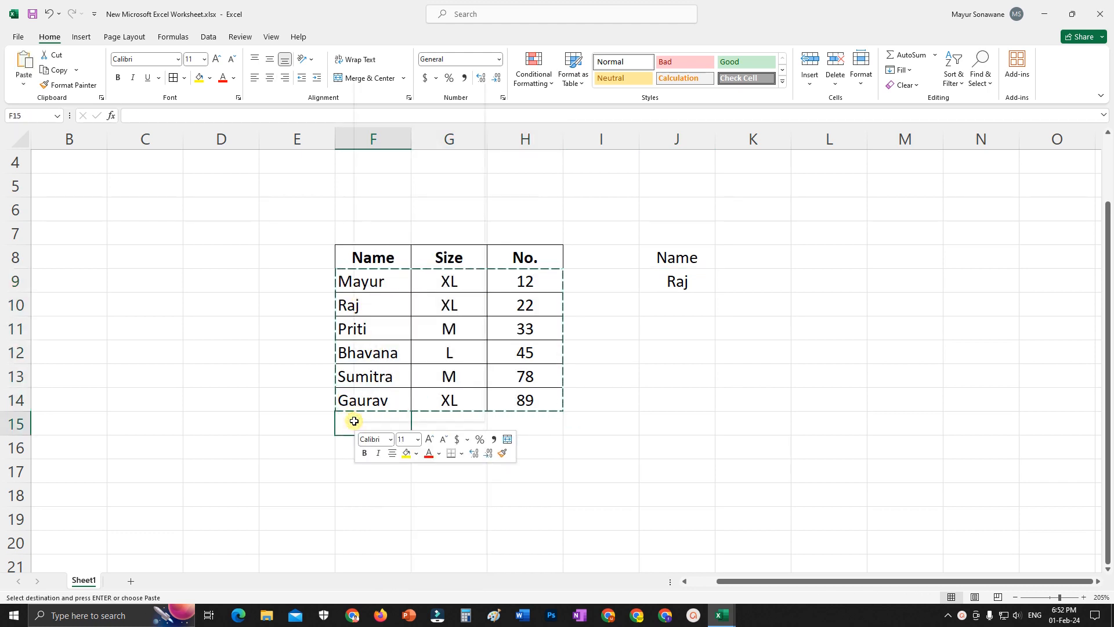
pyautogui.click(374, 208)
pyautogui.click(603, 431)
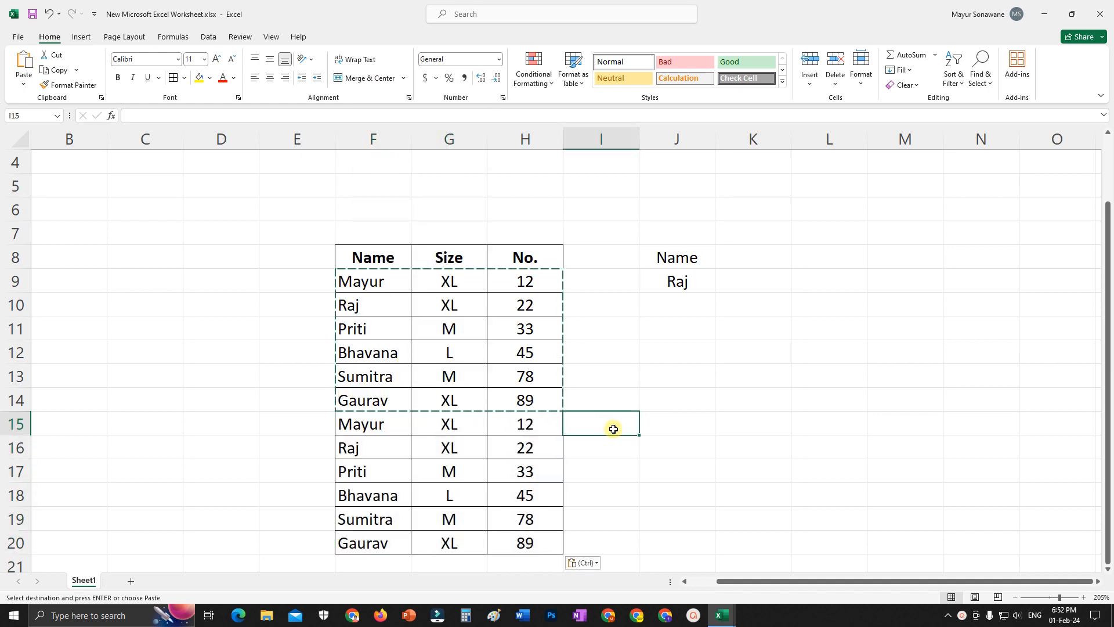
pyautogui.press('Escape')
# Step: Compare the name and number of the first record in row 9 with its duplicate in row 15
pyautogui.click(373, 281)
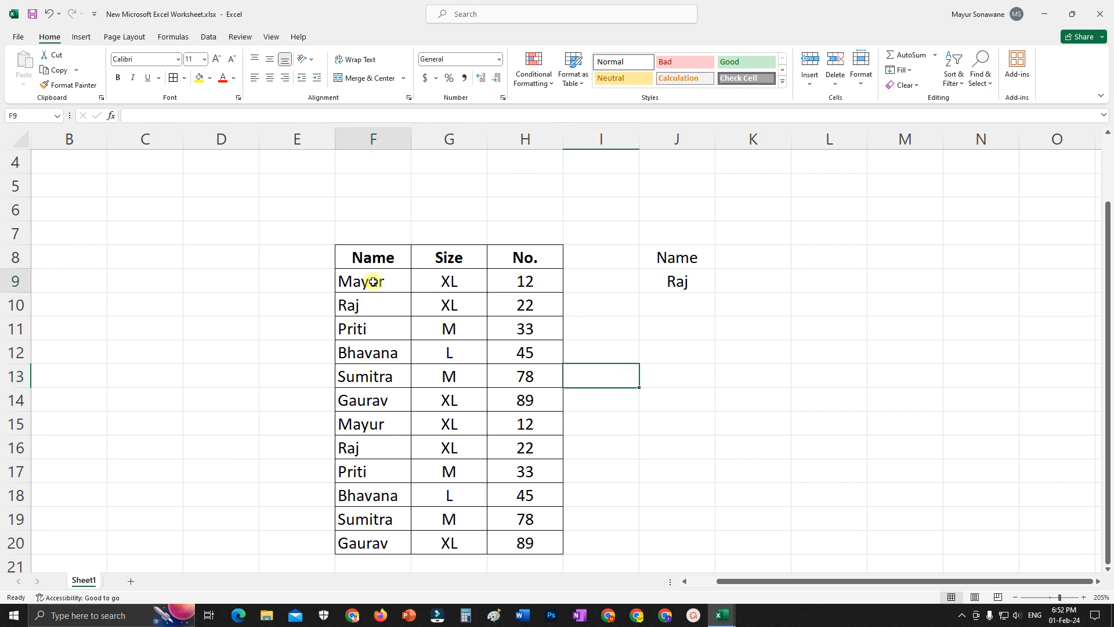
pyautogui.click(378, 423)
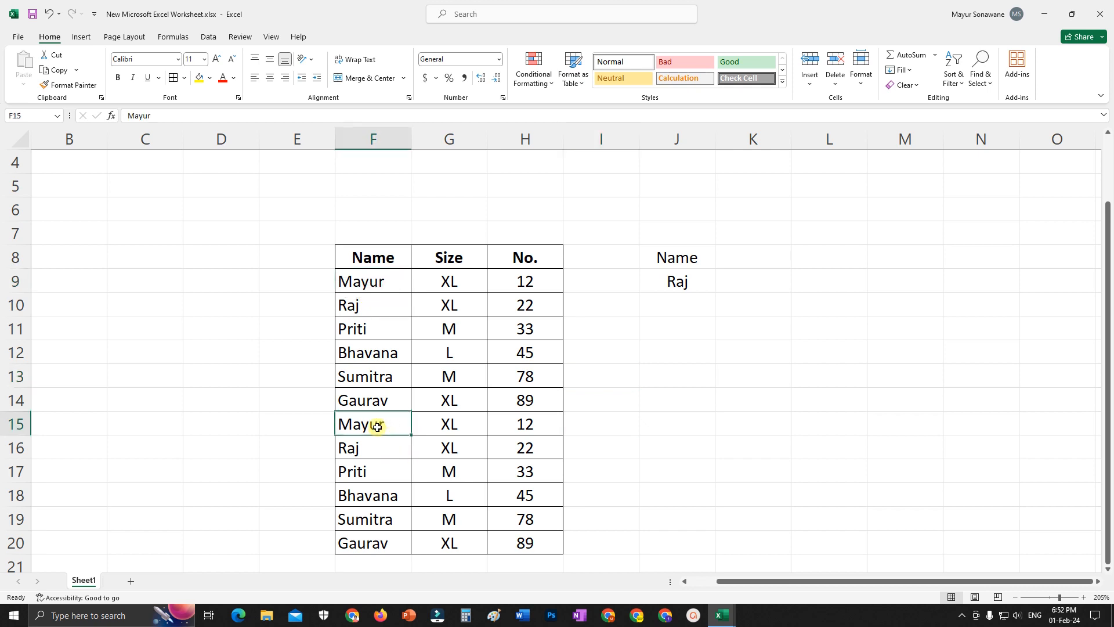
pyautogui.click(376, 285)
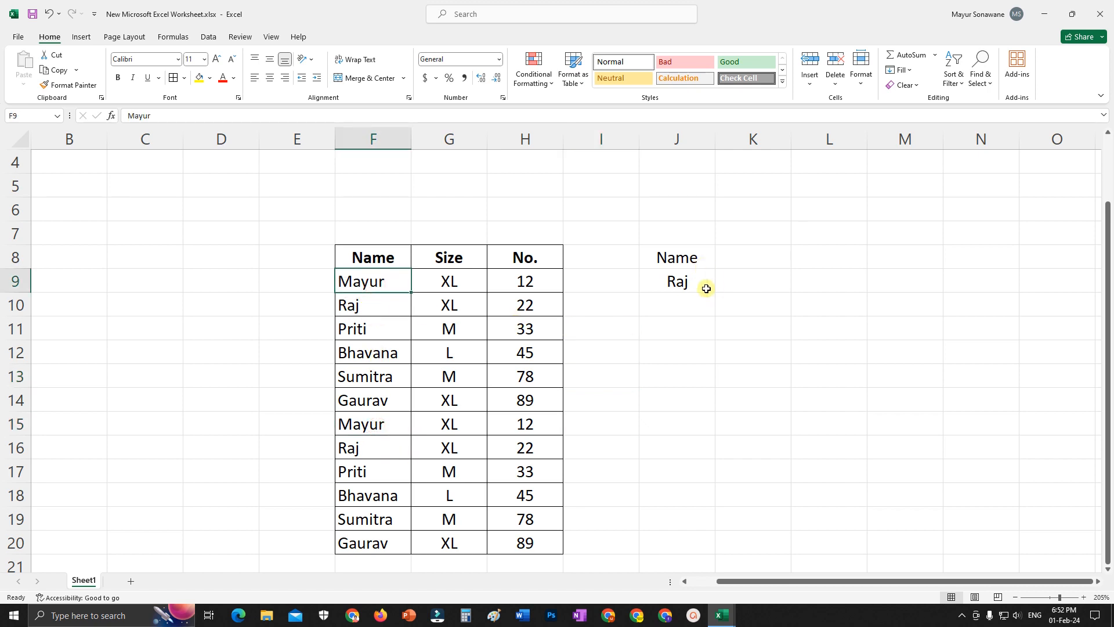
pyautogui.click(527, 427)
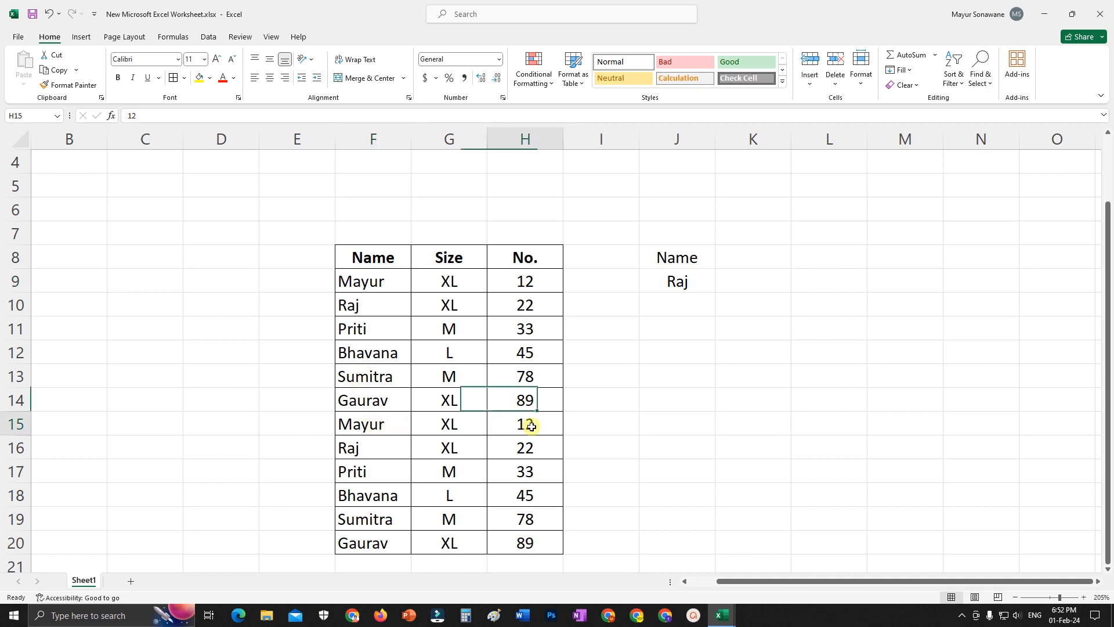
pyautogui.click(524, 276)
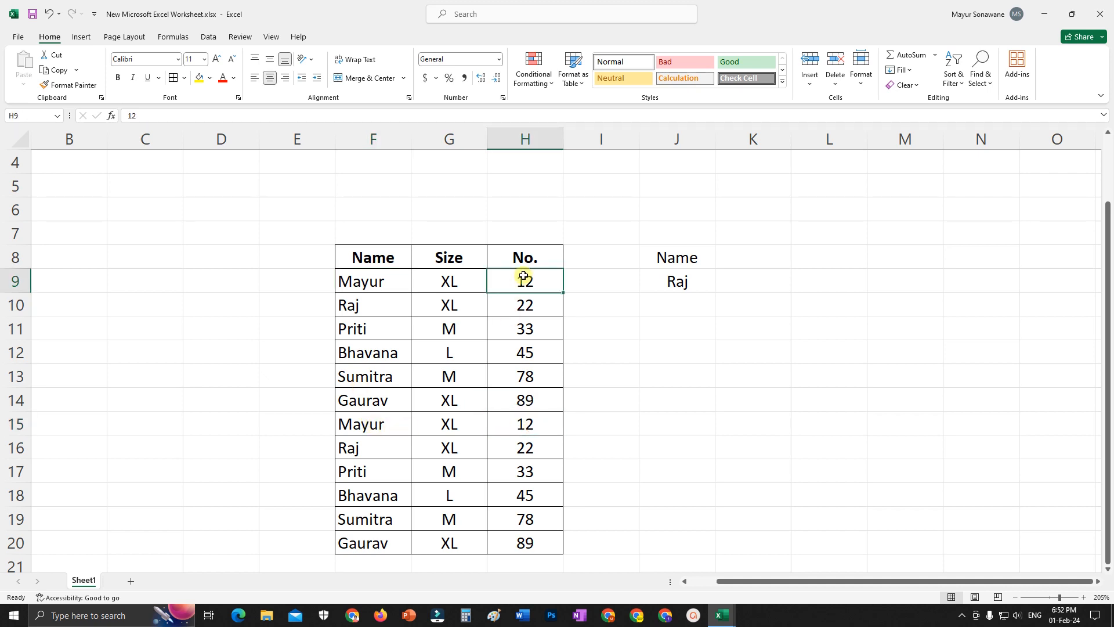
pyautogui.click(537, 422)
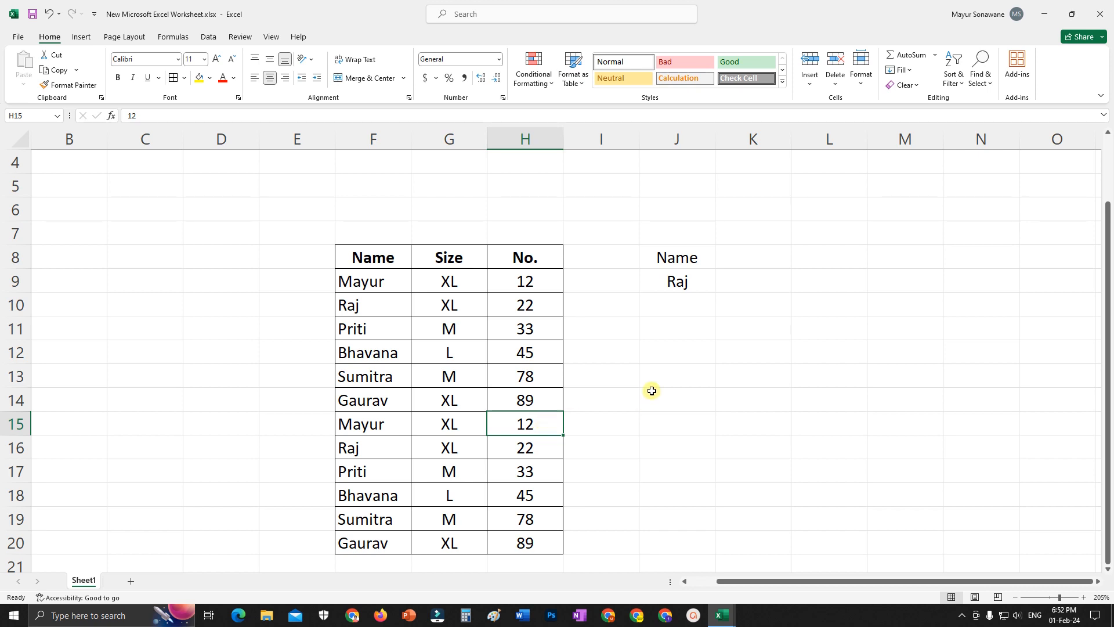
pyautogui.click(661, 376)
# Step: Examine the choices offered by the existing name drop-down in J9
pyautogui.click(656, 281)
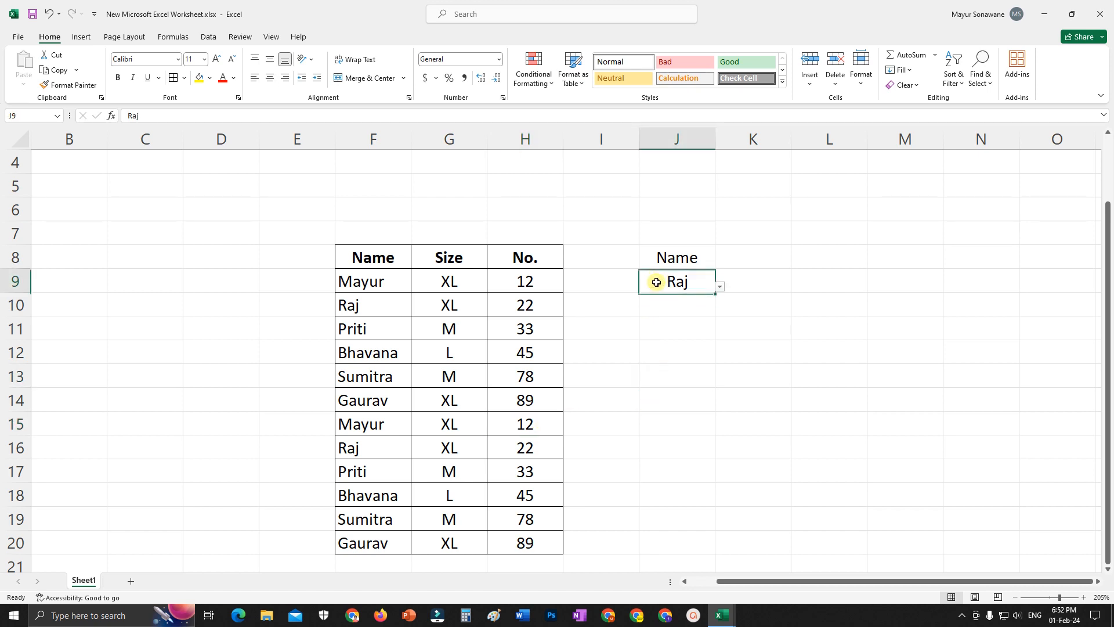
pyautogui.click(674, 308)
pyautogui.click(661, 284)
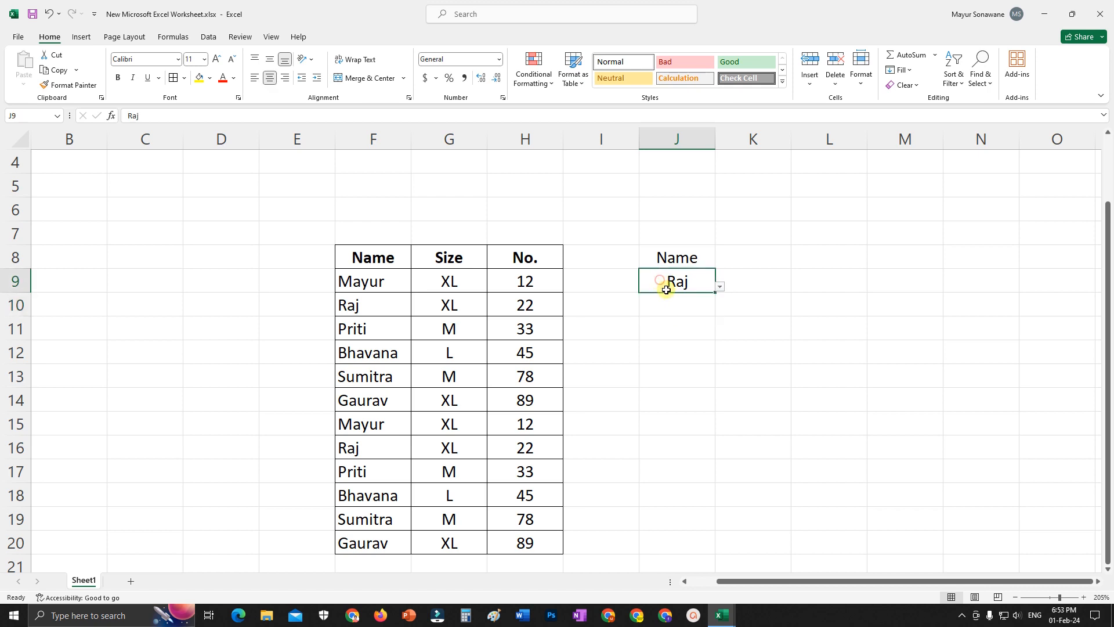
pyautogui.click(719, 287)
pyautogui.click(720, 287)
pyautogui.click(719, 286)
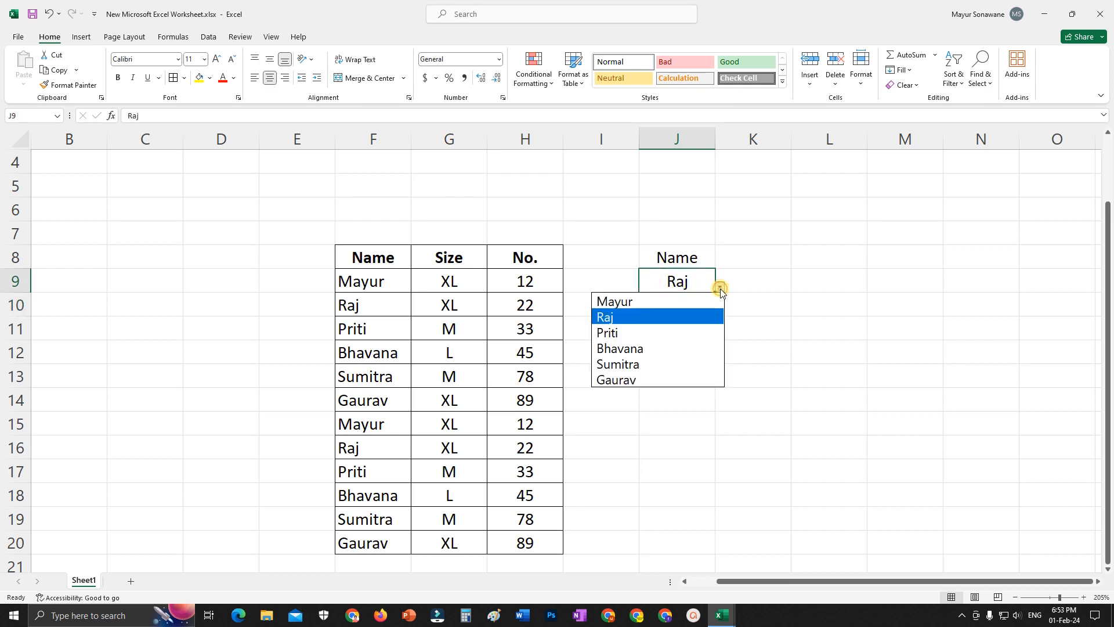
pyautogui.click(797, 300)
pyautogui.click(694, 282)
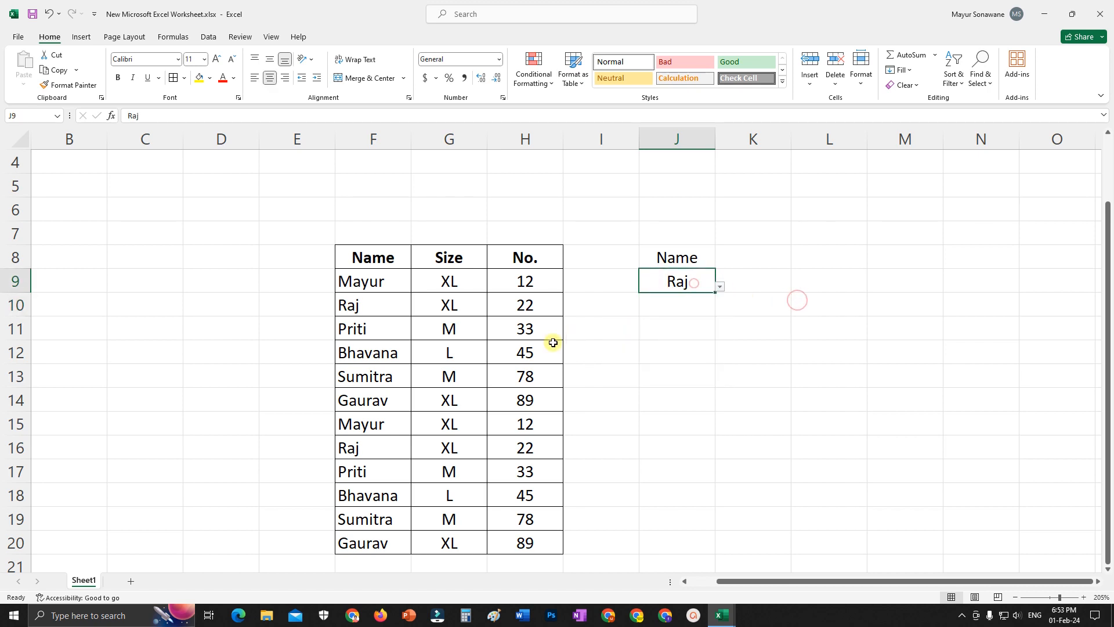
pyautogui.click(720, 287)
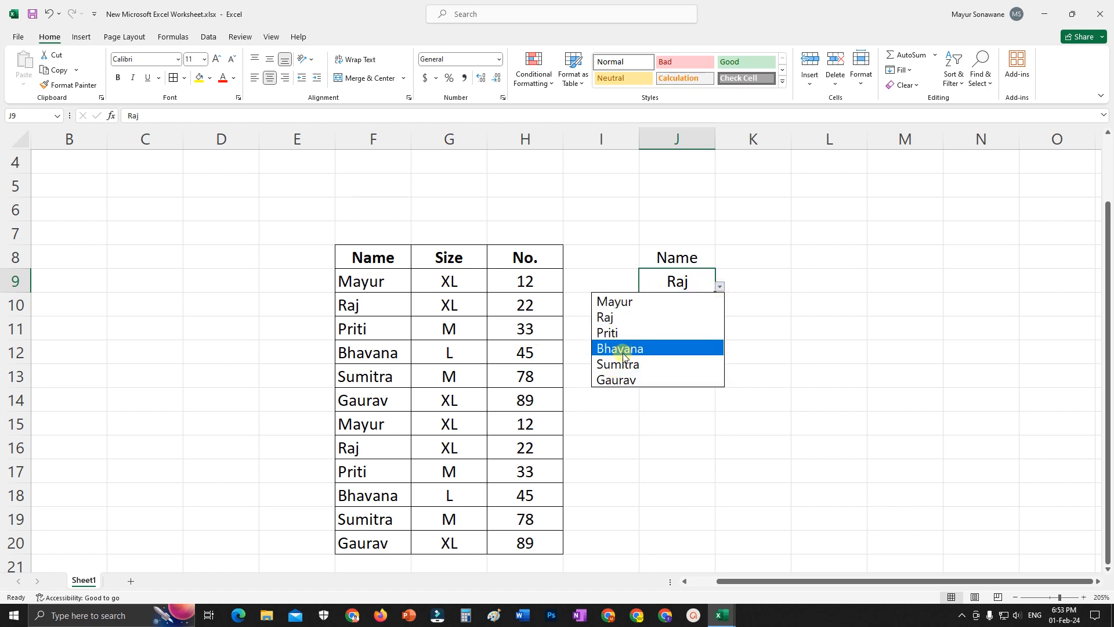
pyautogui.click(761, 316)
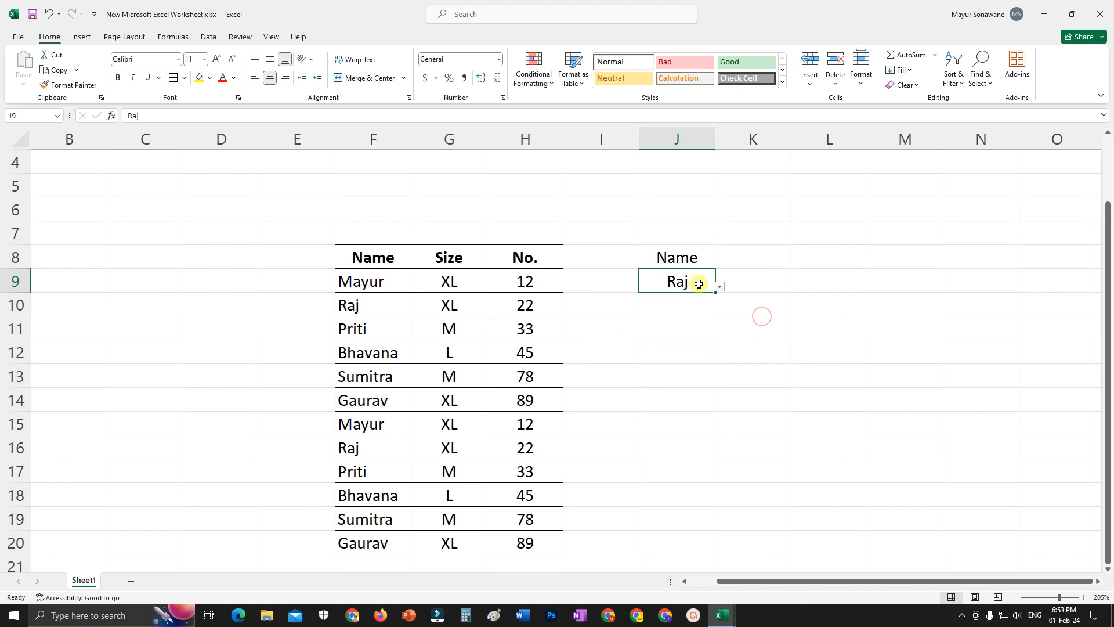
# Step: Clear J9 and delete the cell with its drop-down, shifting cells left
pyautogui.press('Delete')
pyautogui.rightClick(676, 281)
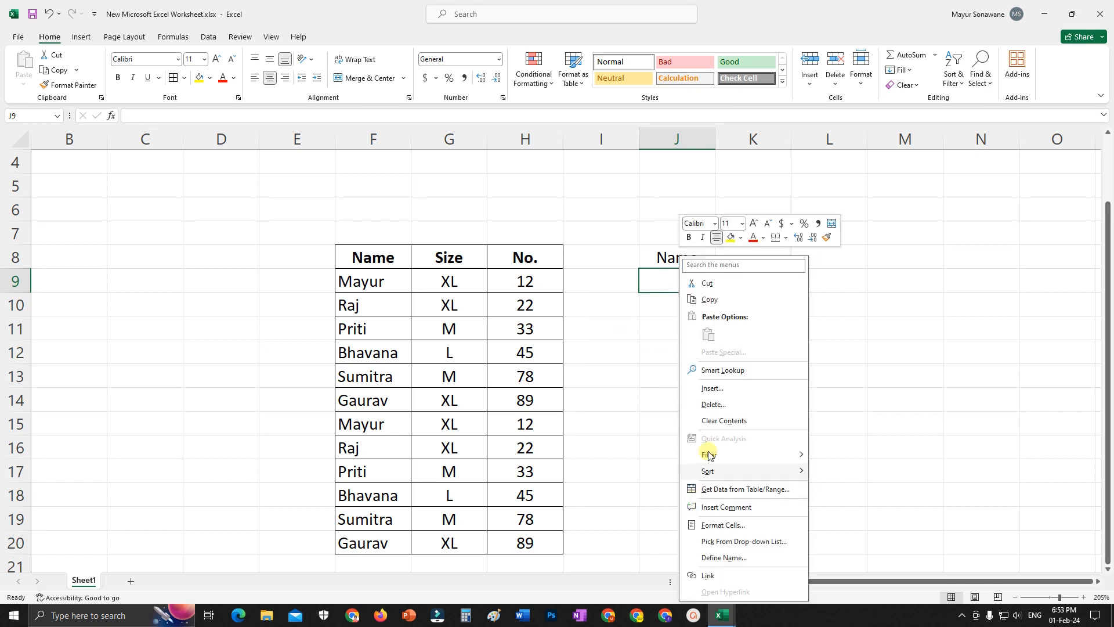
pyautogui.click(713, 404)
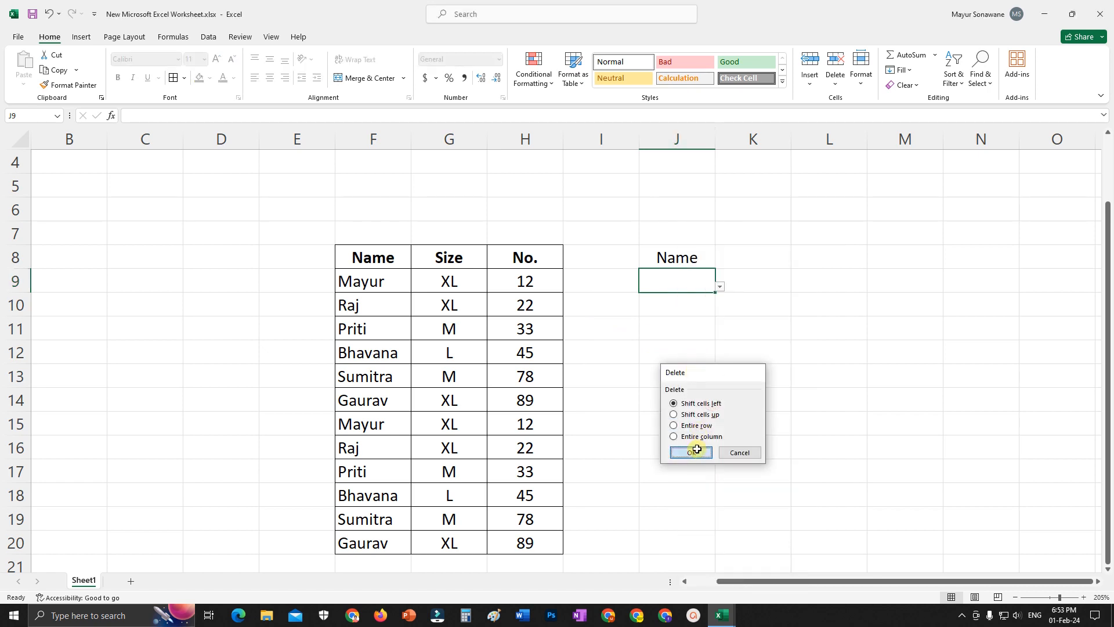
pyautogui.click(697, 449)
pyautogui.click(682, 319)
pyautogui.click(674, 279)
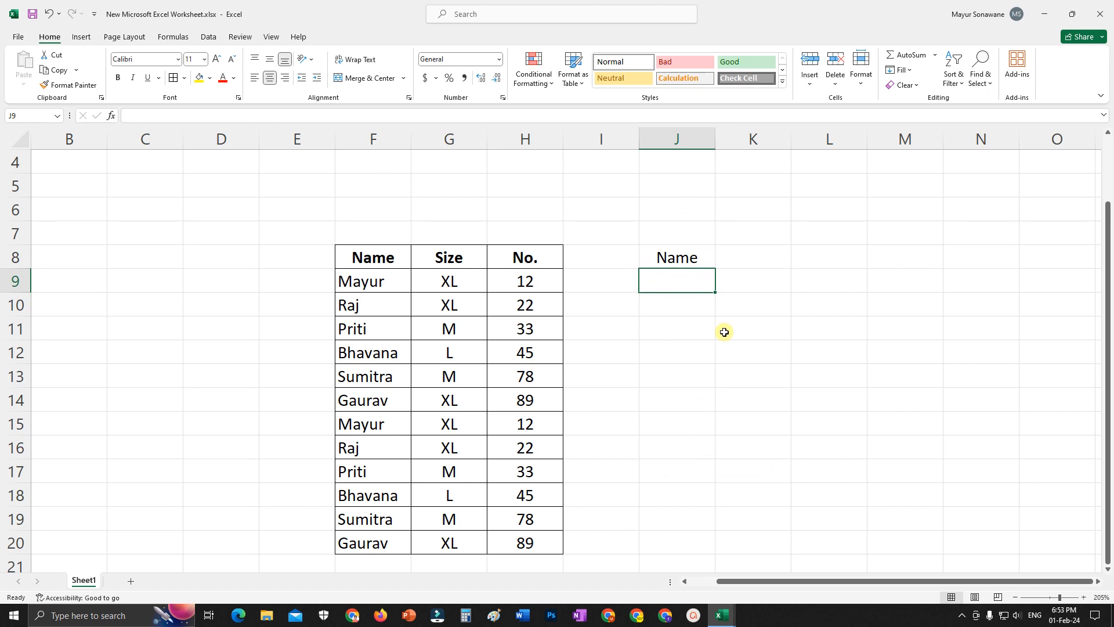
# Step: Add a List data validation to J9 with source =$F$9:$F$20 and check its drop-down entries
pyautogui.click(207, 37)
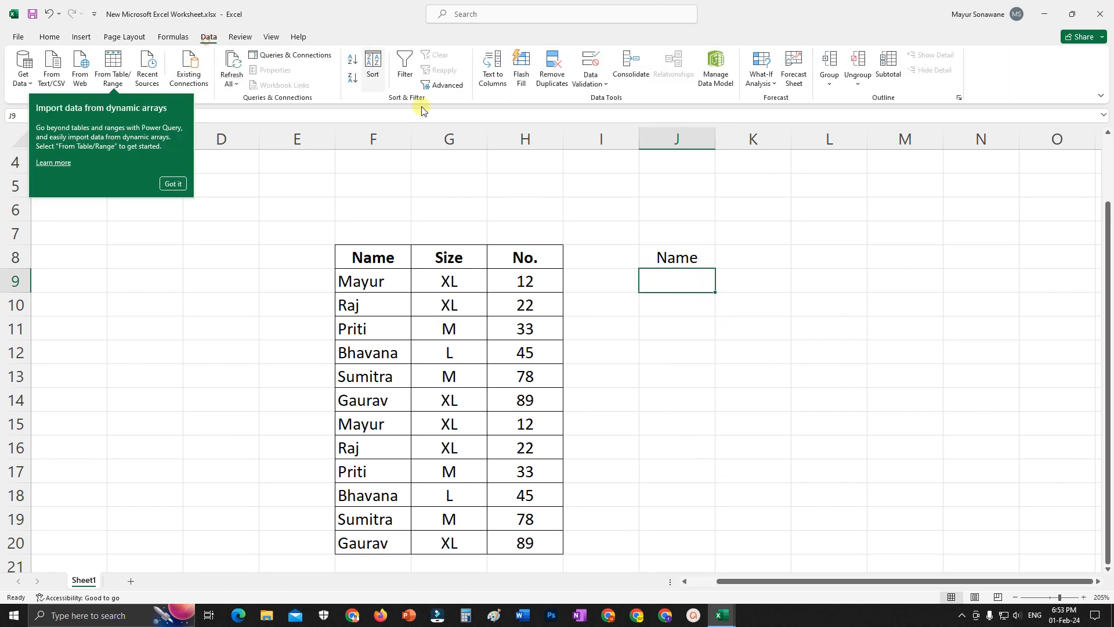
pyautogui.click(589, 88)
pyautogui.click(614, 101)
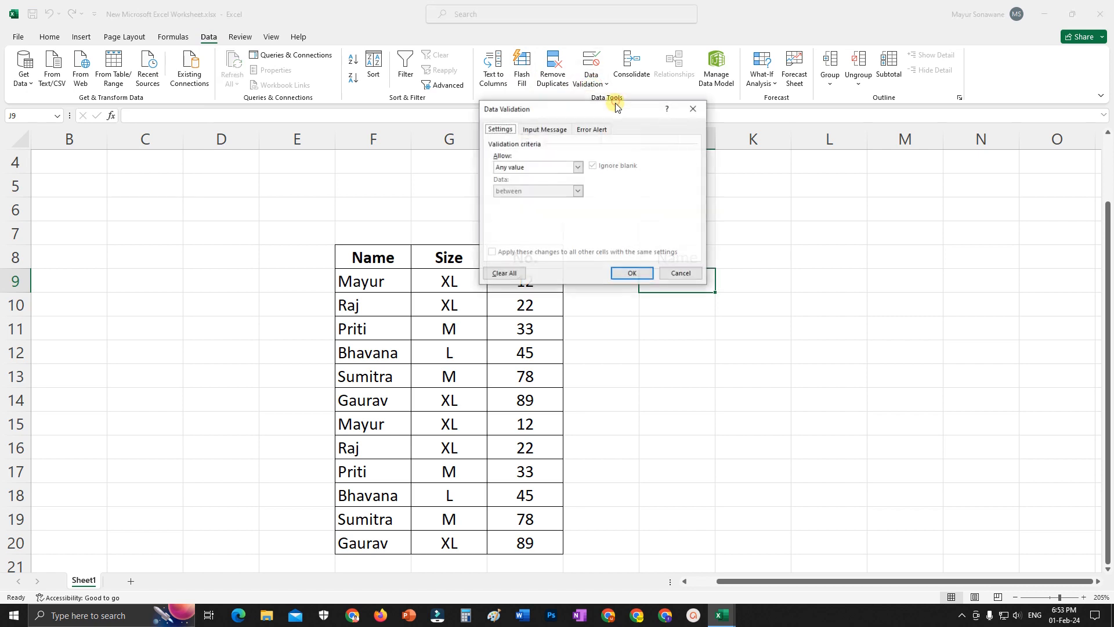
pyautogui.click(537, 168)
pyautogui.click(511, 202)
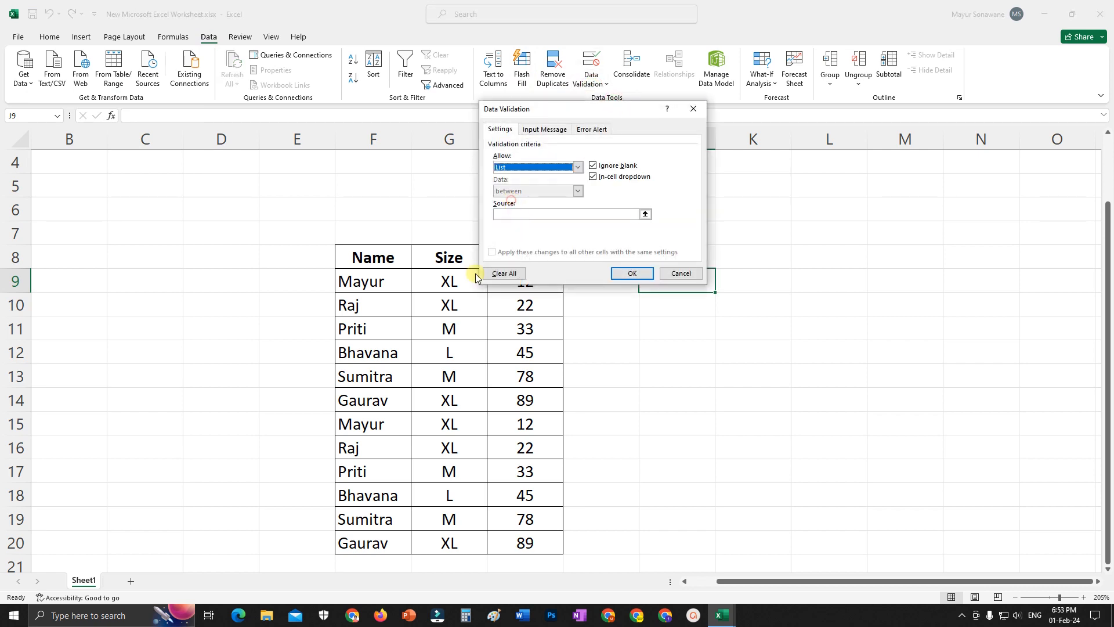
pyautogui.click(506, 214)
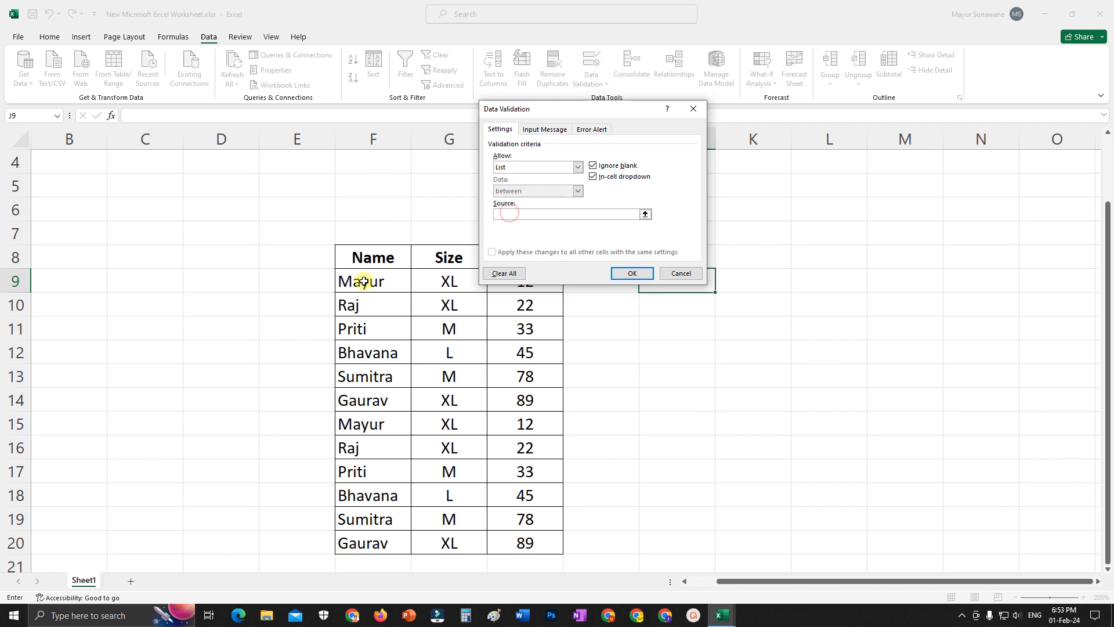
pyautogui.moveTo(363, 281); pyautogui.dragTo(373, 543)
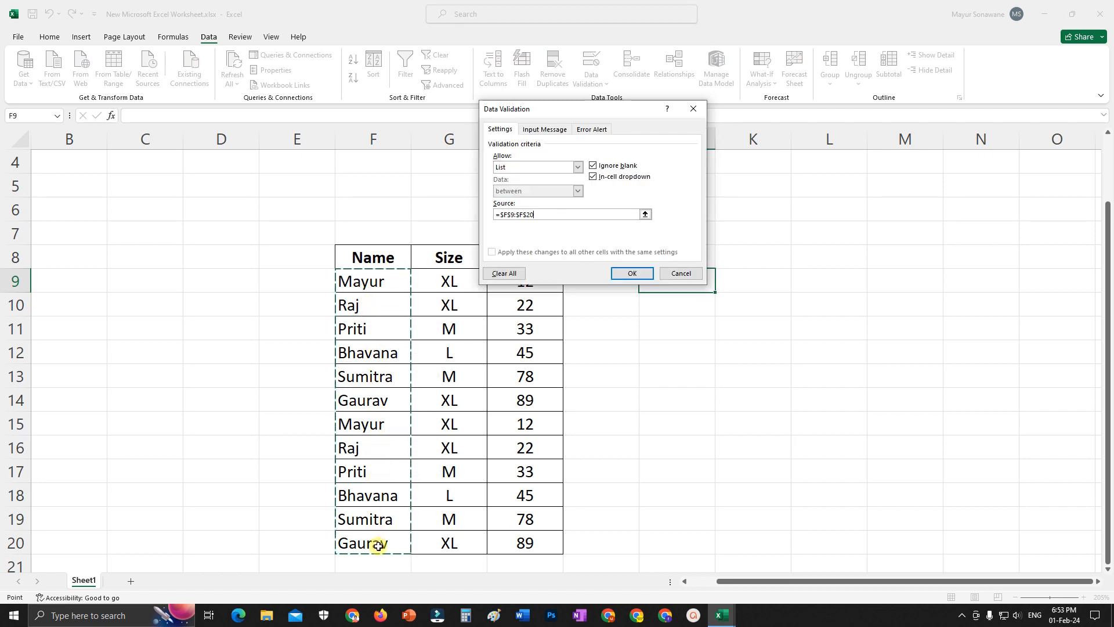
pyautogui.click(633, 275)
pyautogui.click(719, 285)
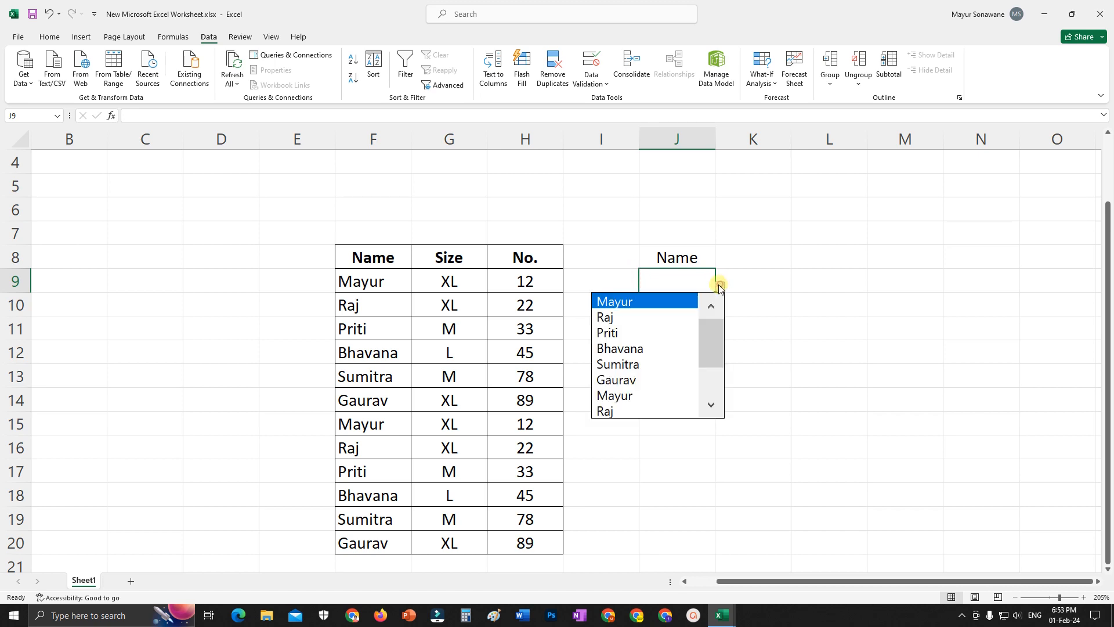
pyautogui.moveTo(715, 334)
pyautogui.mouseDown()
pyautogui.moveTo(719, 365)
pyautogui.moveTo(718, 321)
pyautogui.mouseUp()
# Step: Enter the formula =VLOOKUP(J9,F9:H20,3,0) in K9 to look up the number for the name chosen in J9
pyautogui.click(751, 278)
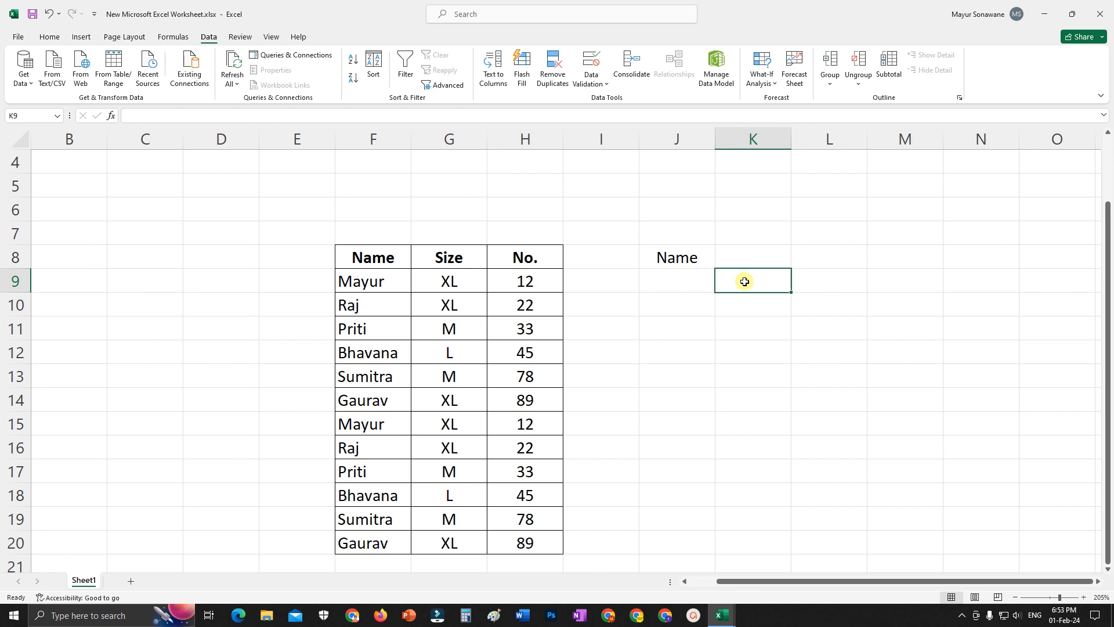
pyautogui.write('=')
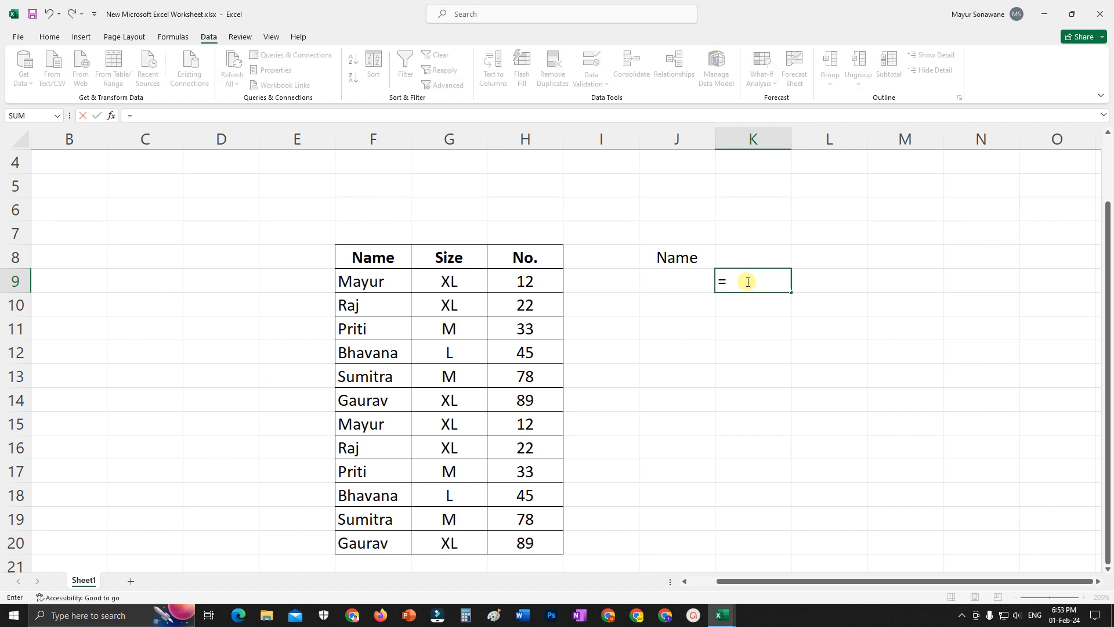
pyautogui.write('vlo')
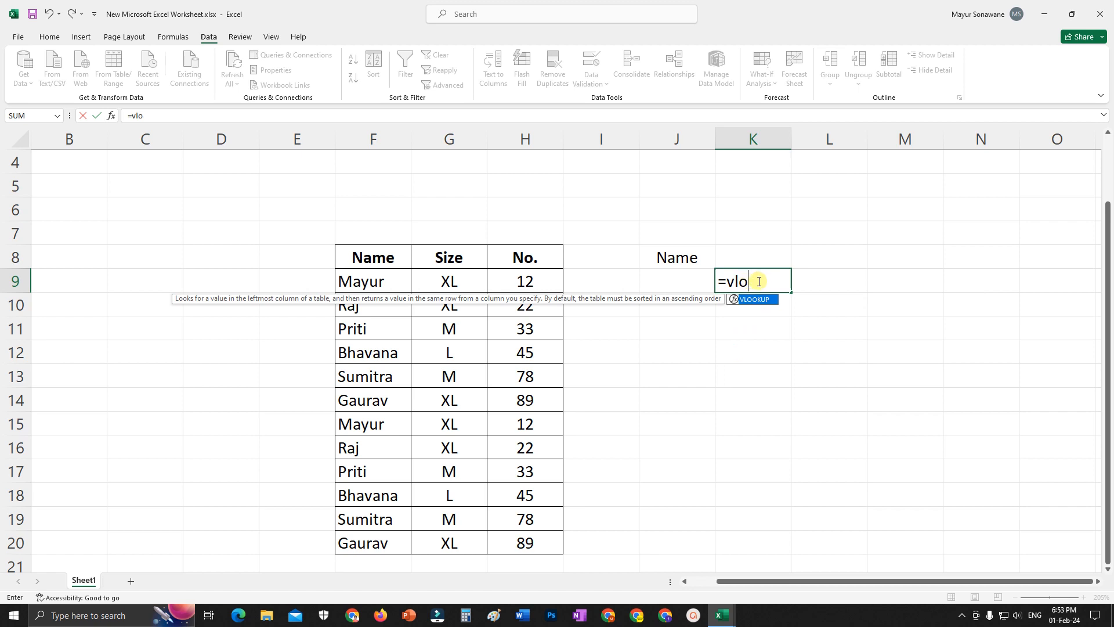
pyautogui.write('okup')
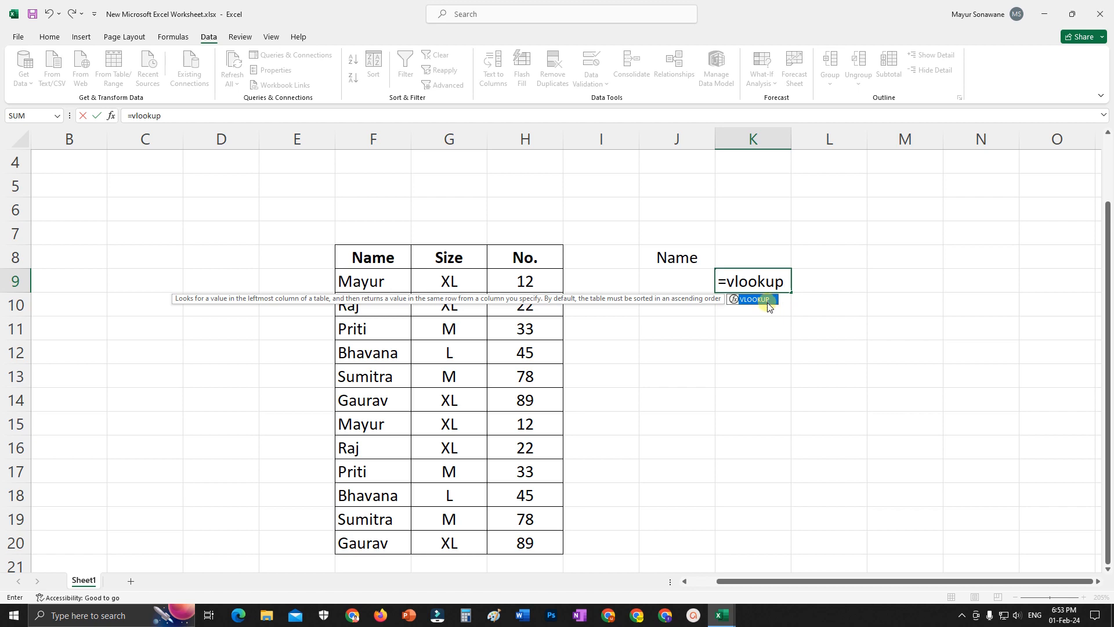
pyautogui.press('Tab')
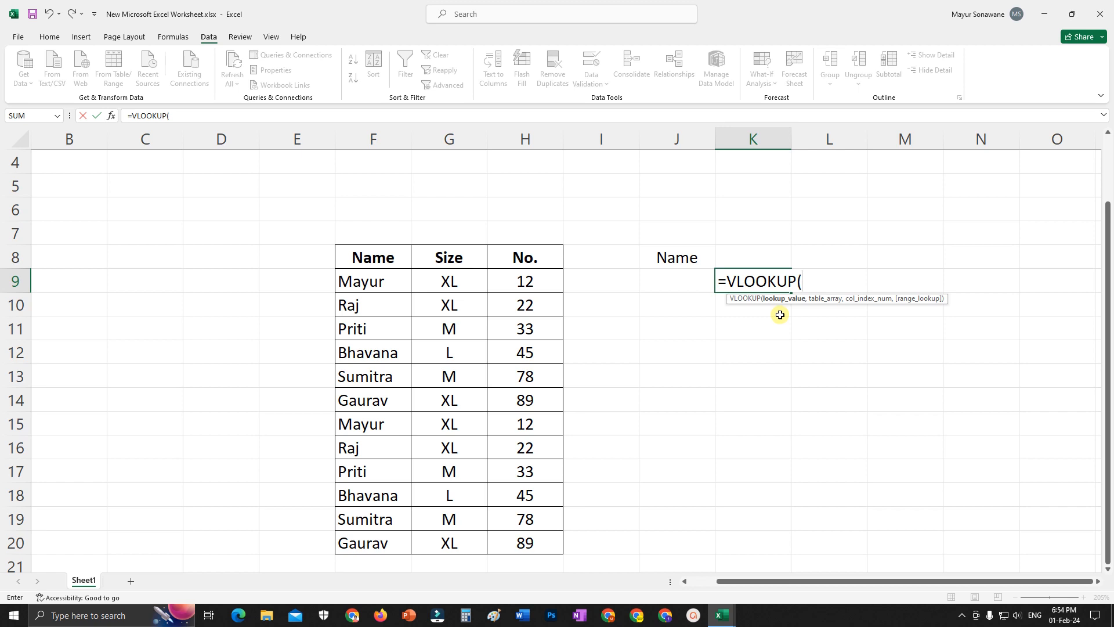
pyautogui.click(679, 282)
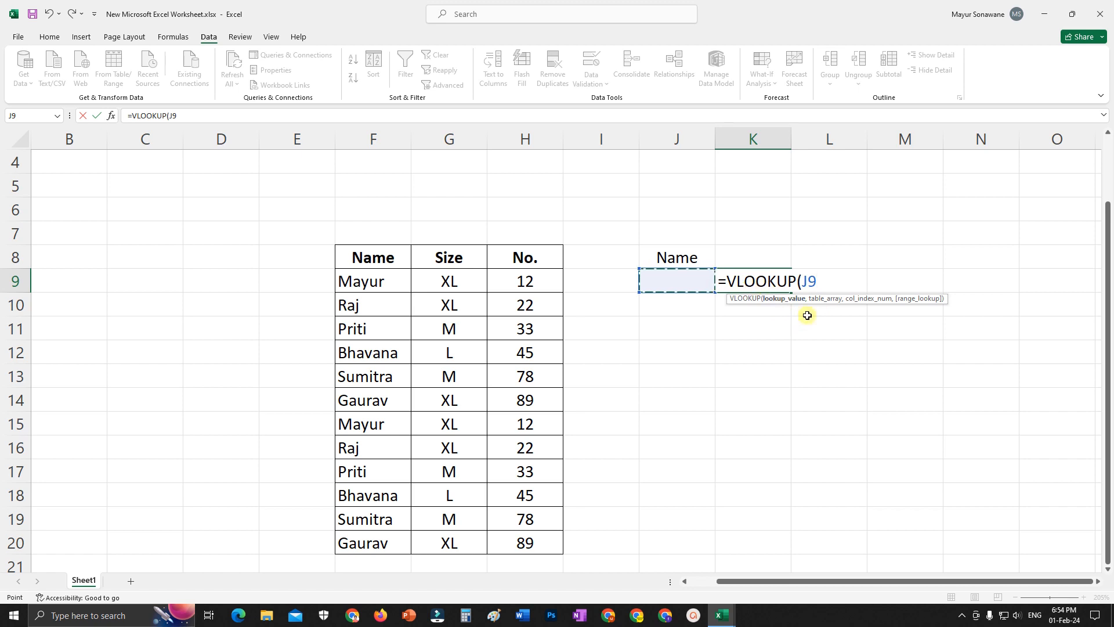
pyautogui.write(',')
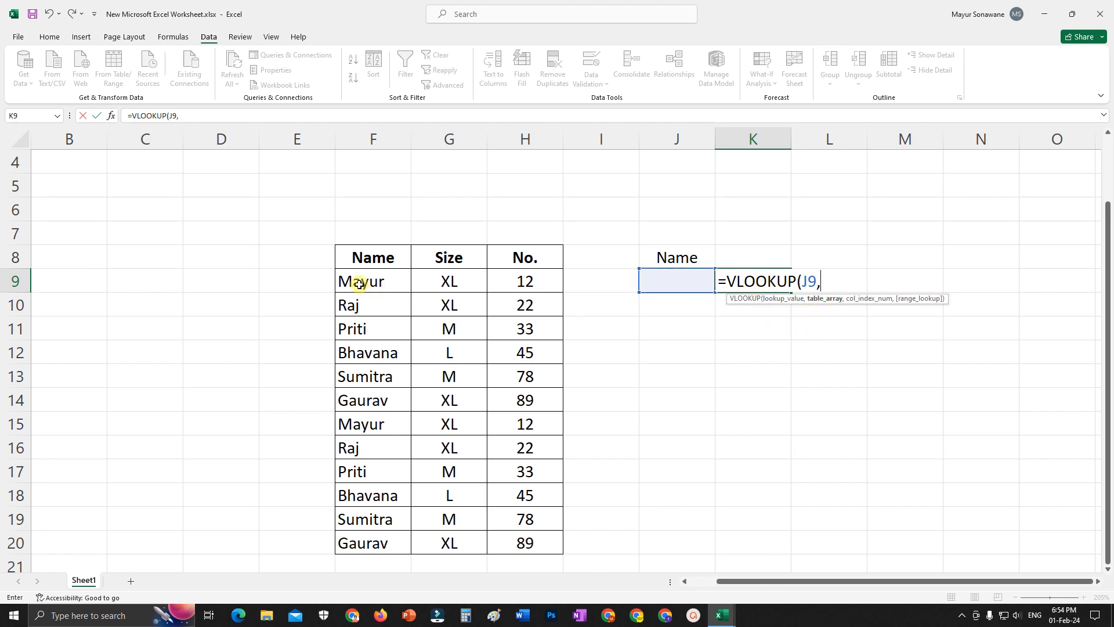
pyautogui.moveTo(357, 284); pyautogui.dragTo(535, 542)
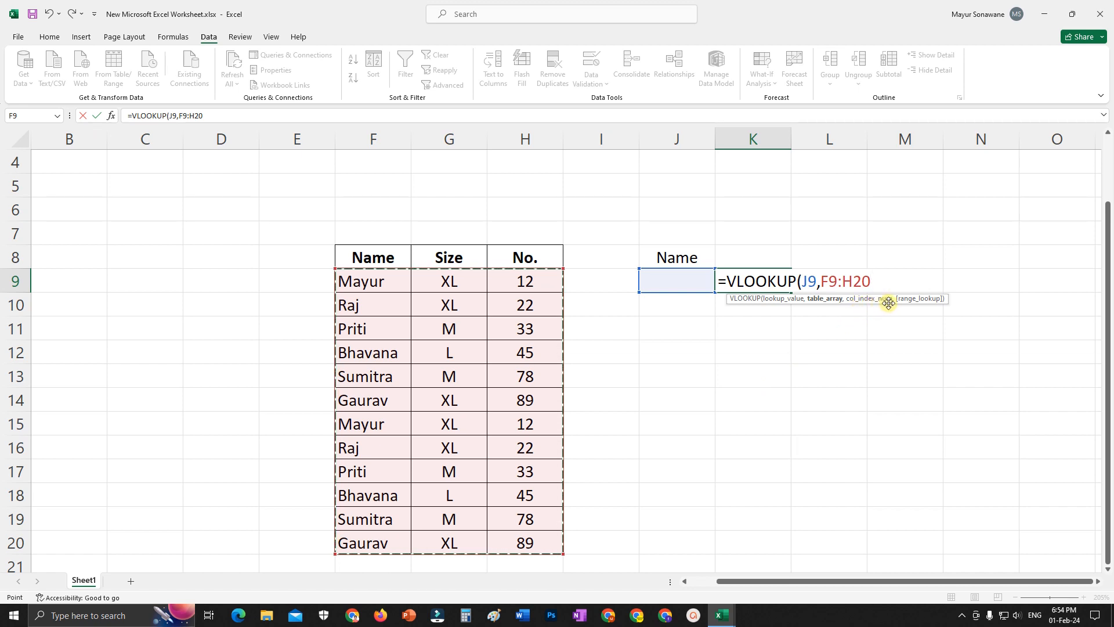
pyautogui.write(',3')
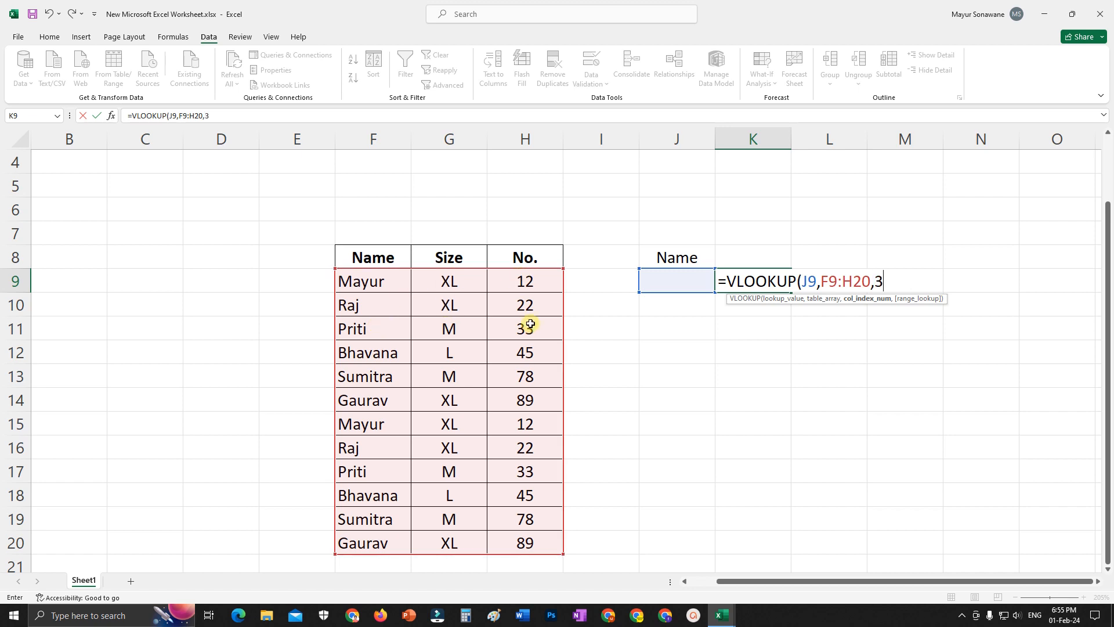
pyautogui.write(',0')
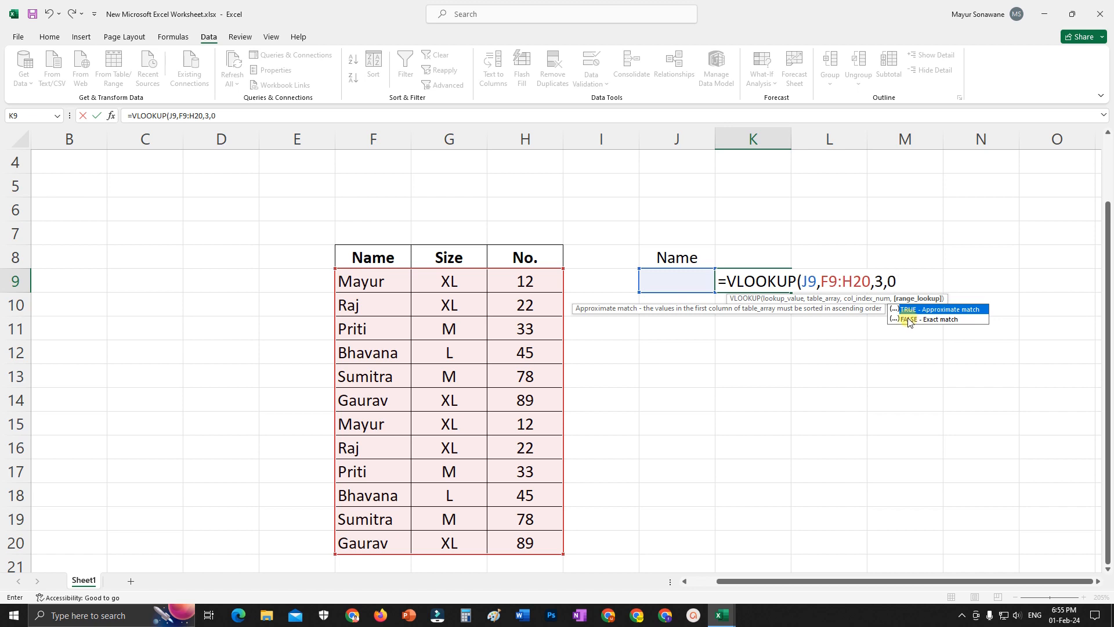
pyautogui.write(')')
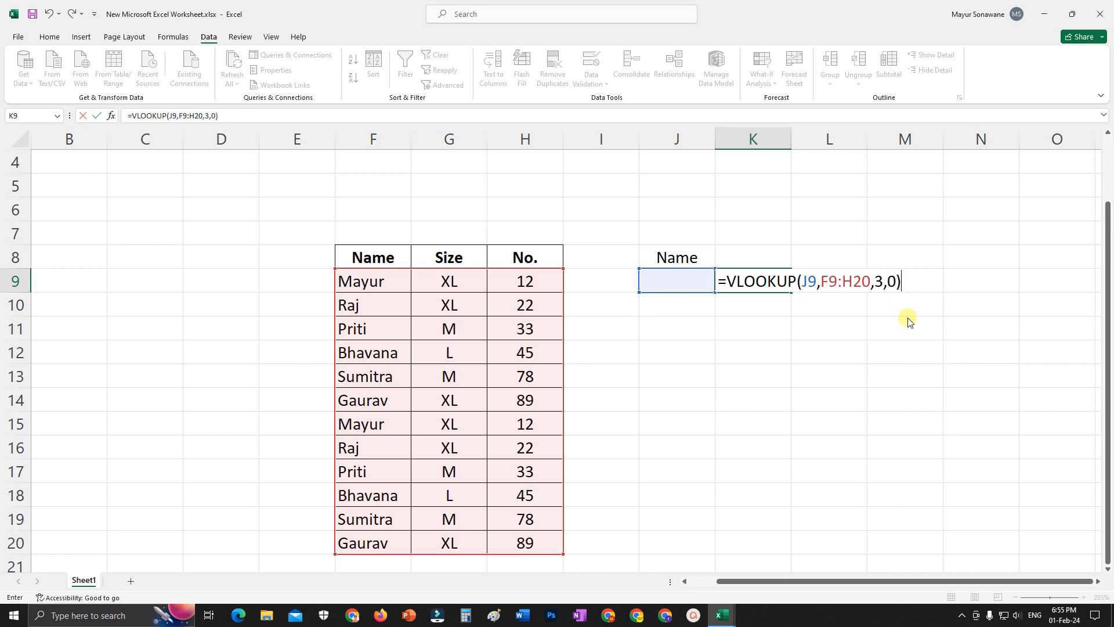
pyautogui.press('Return')
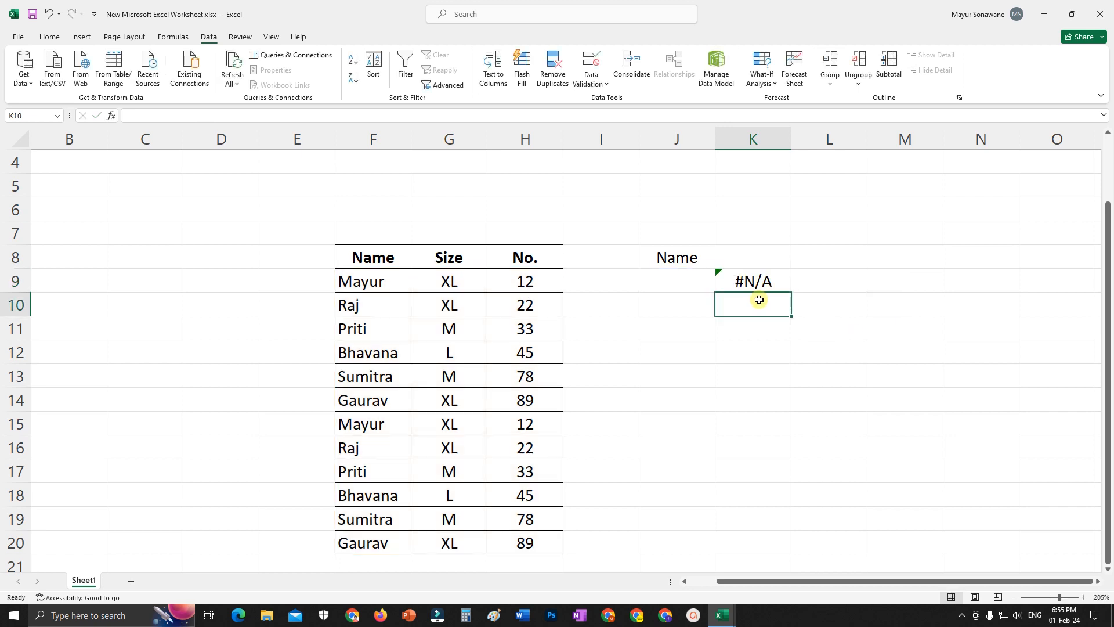
# Step: Test the lookup by choosing the first name and then the fifth name in J9's drop-down, comparing the result with H13
pyautogui.click(678, 285)
pyautogui.click(720, 287)
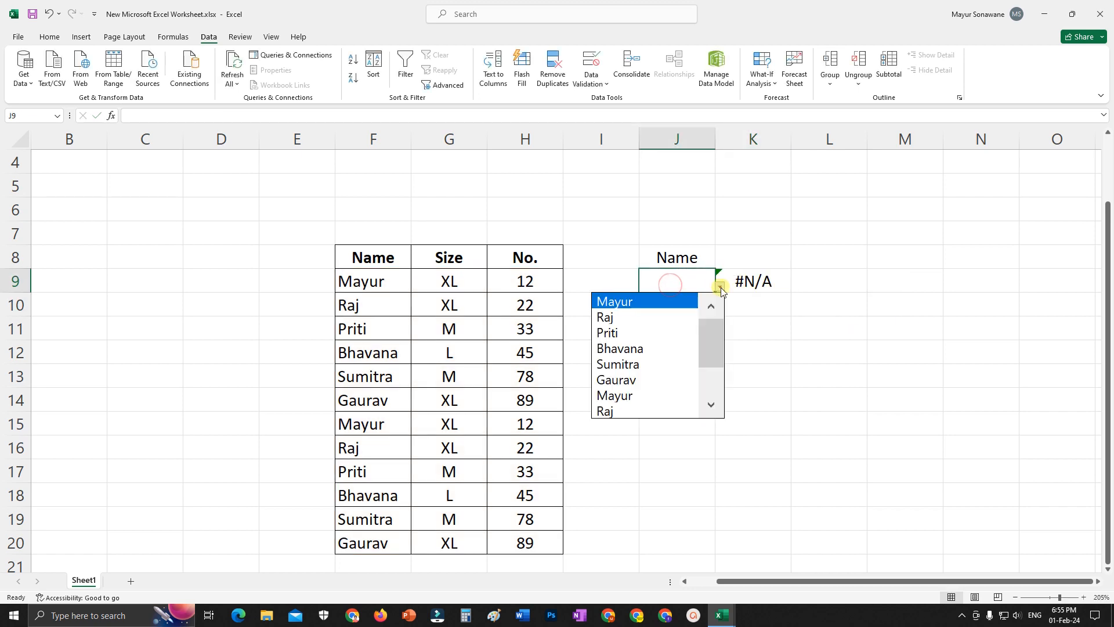
pyautogui.click(646, 303)
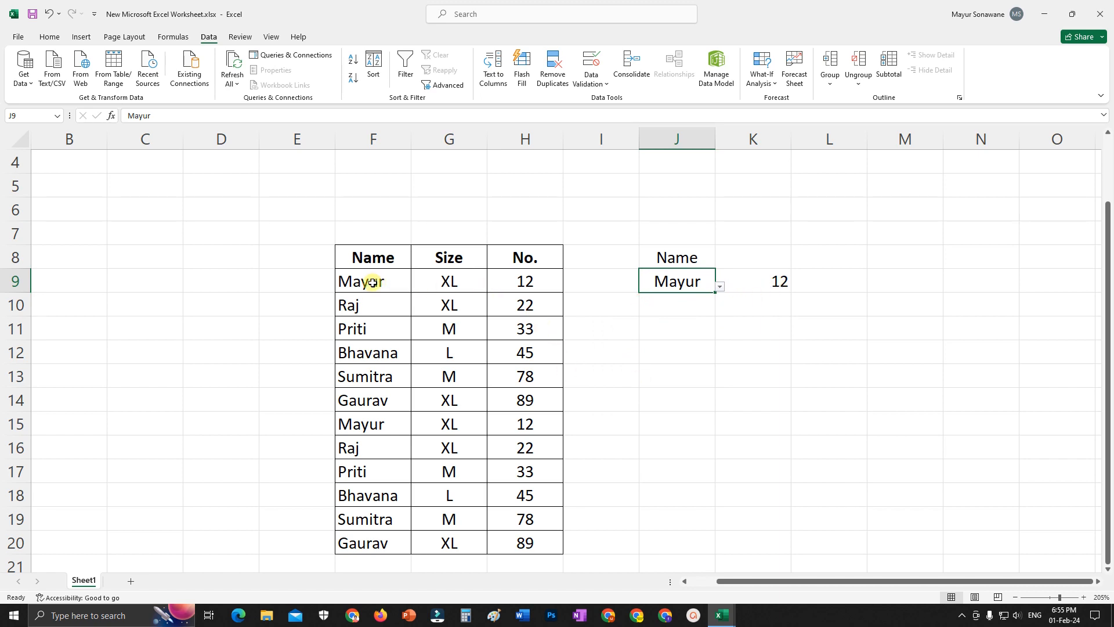
pyautogui.click(718, 288)
pyautogui.click(630, 365)
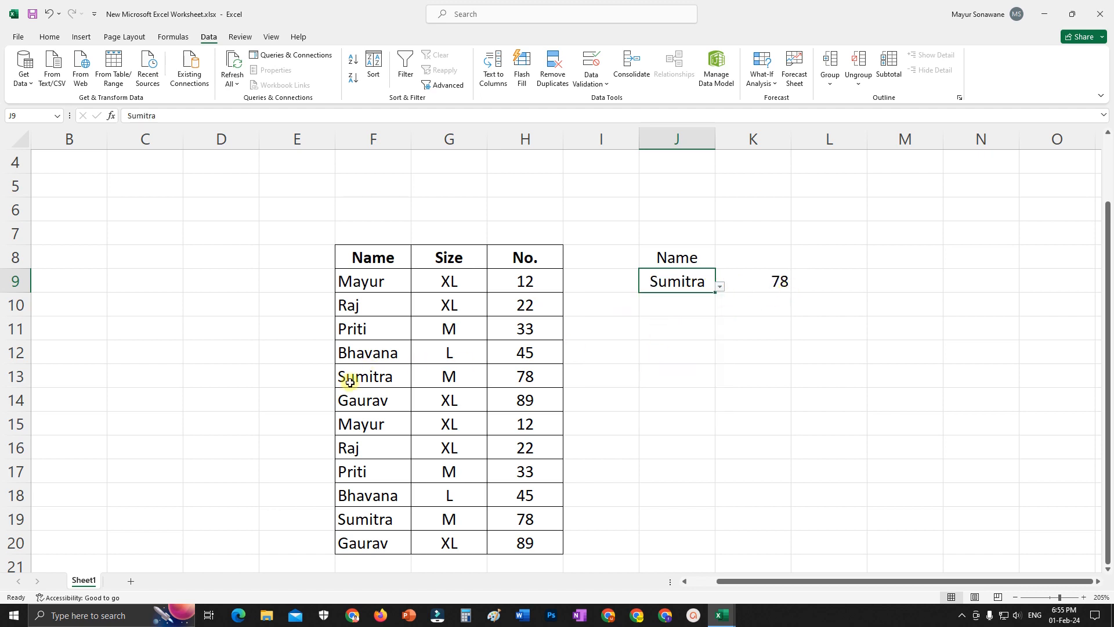
pyautogui.click(518, 374)
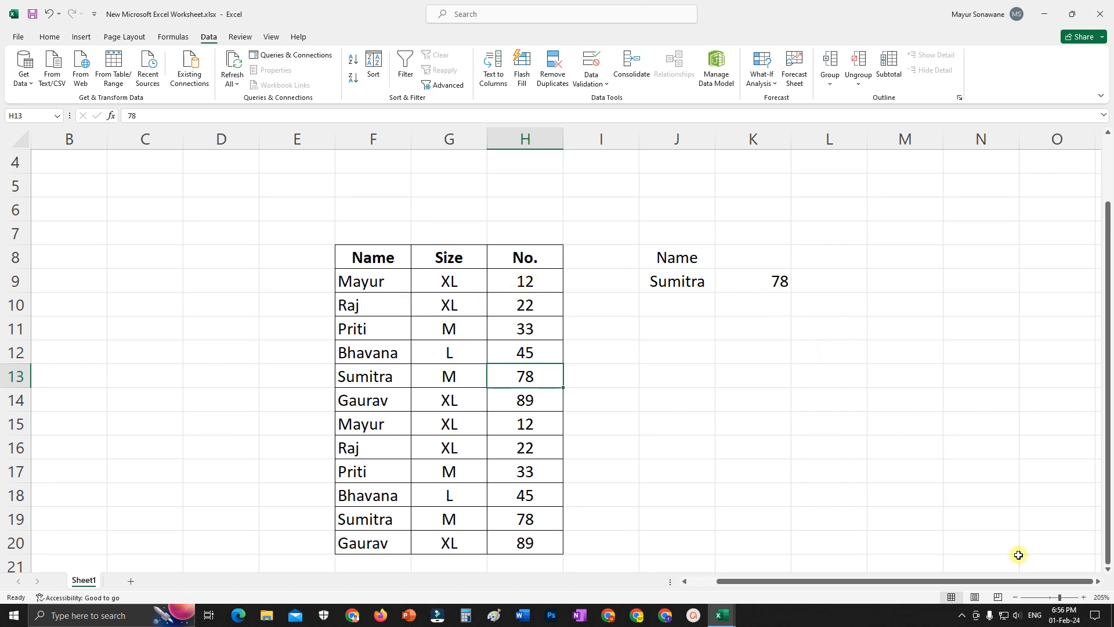
pyautogui.click(991, 615)
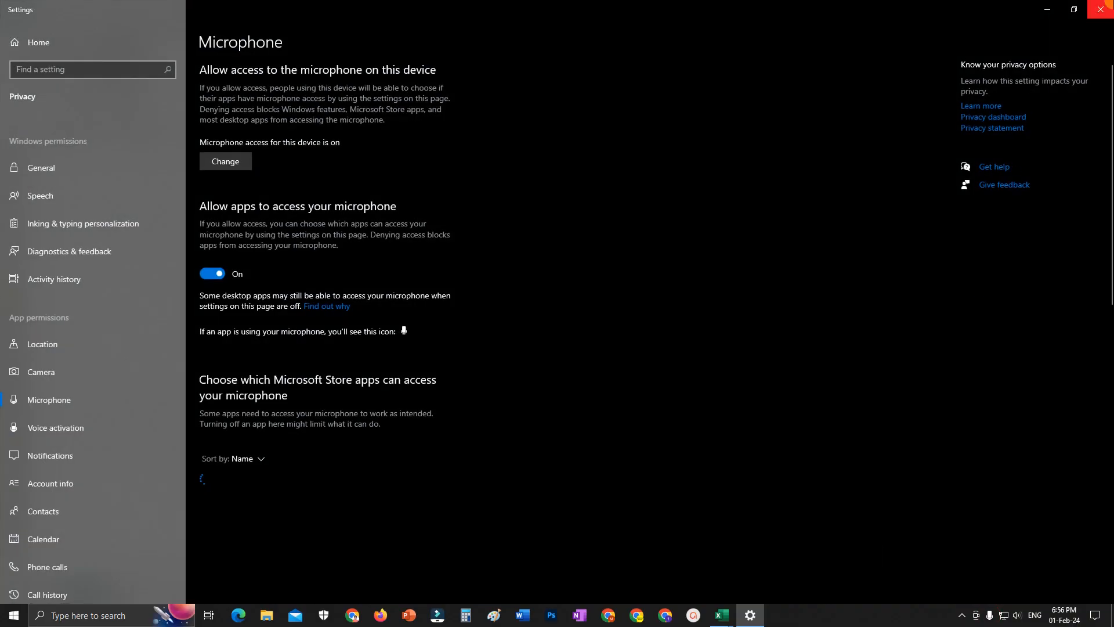
pyautogui.click(1101, 8)
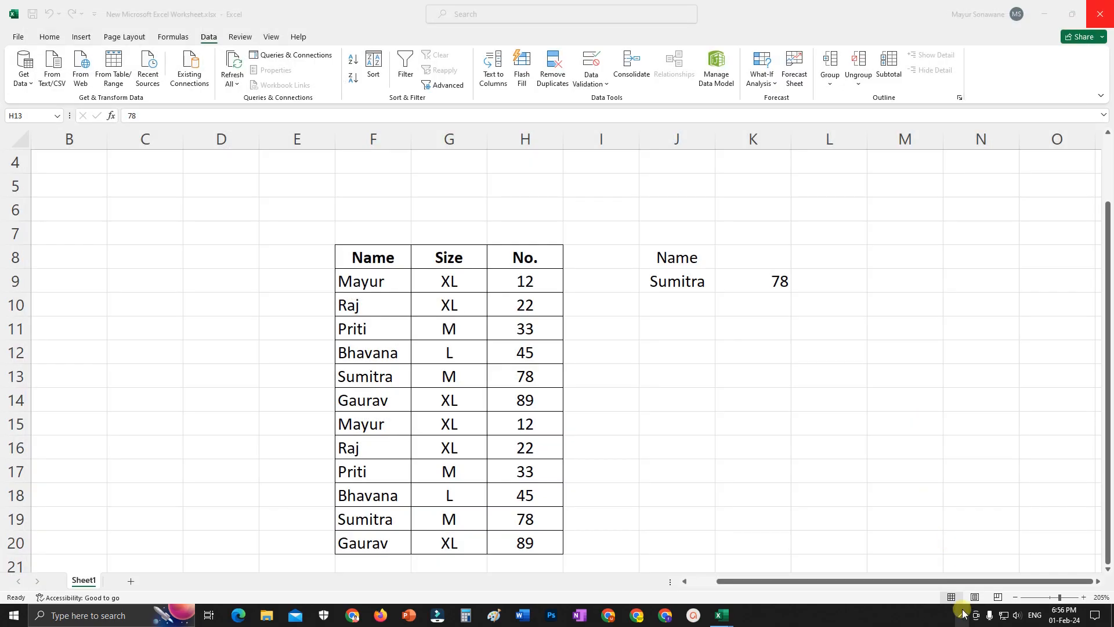
pyautogui.click(961, 615)
pyautogui.click(949, 569)
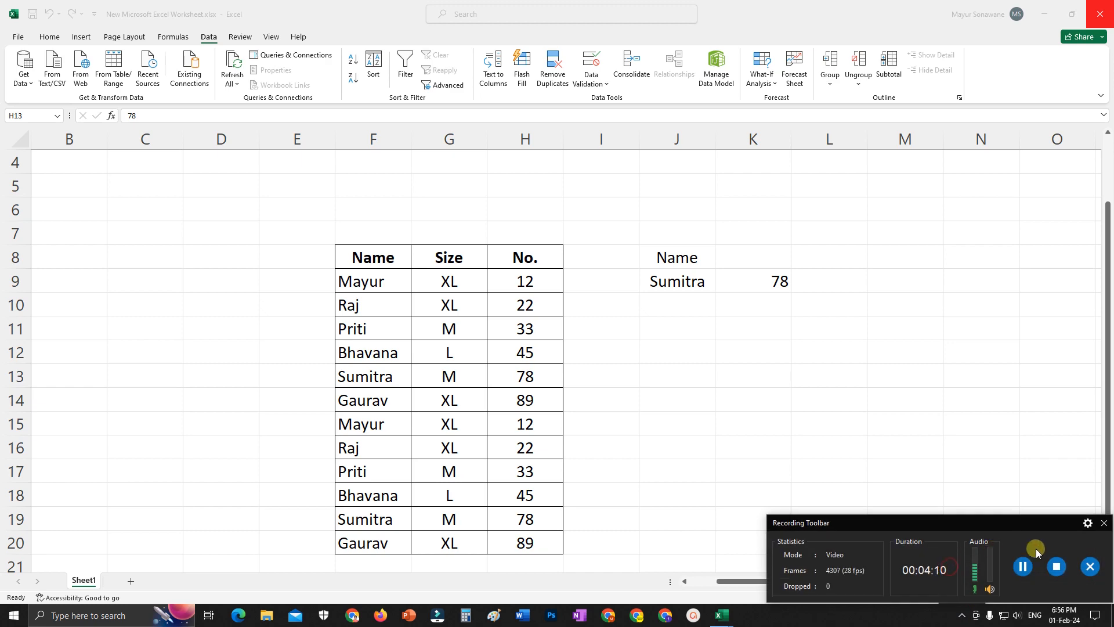